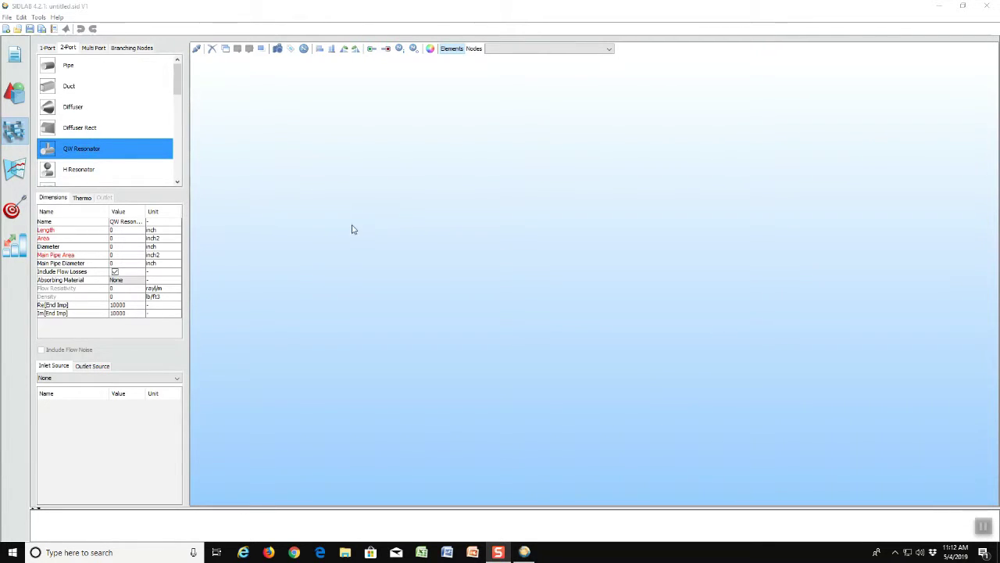
# Bring the SIDLAB window with its empty untitled model to the front
pyautogui.click(49, 153)
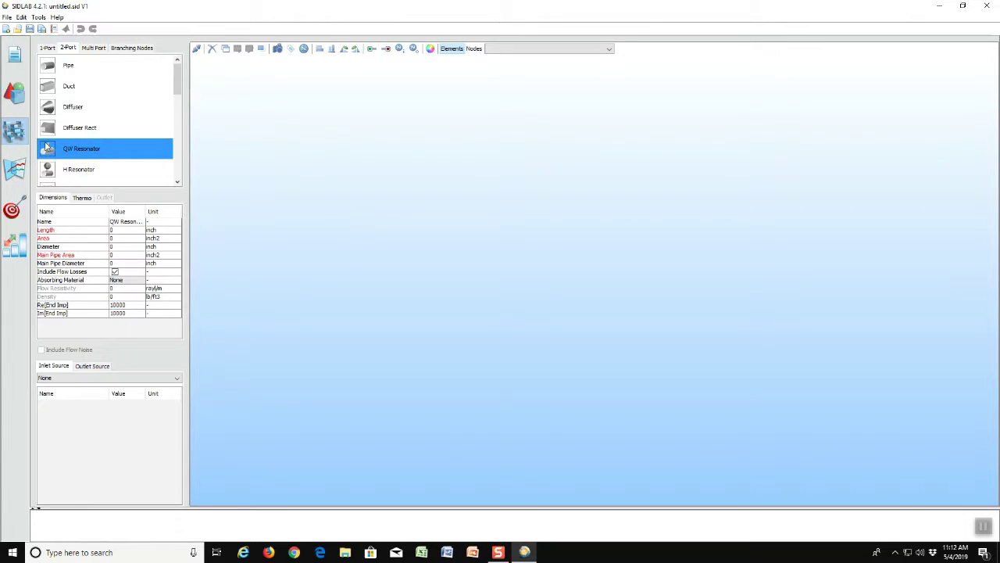
pyautogui.click(57, 18)
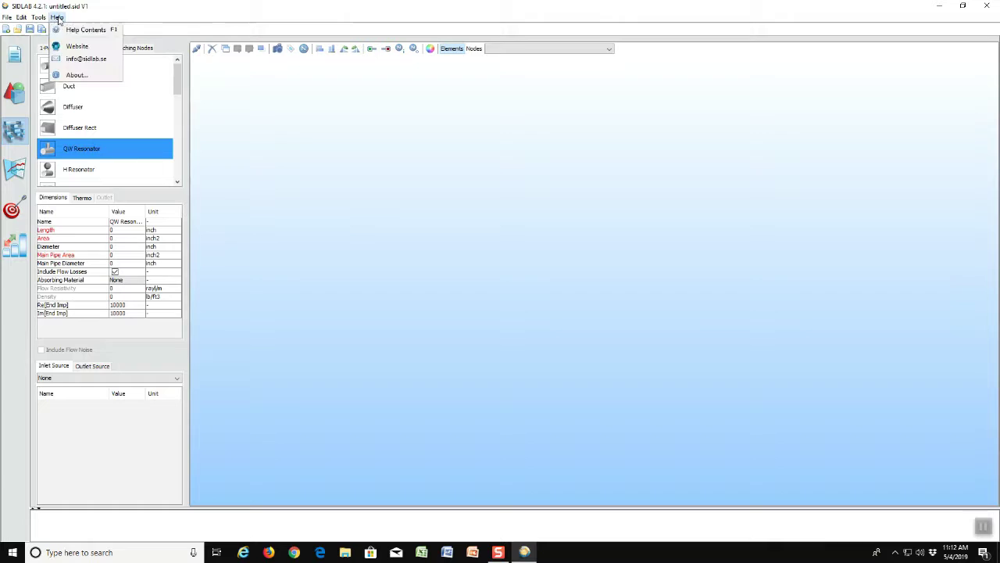
pyautogui.click(70, 29)
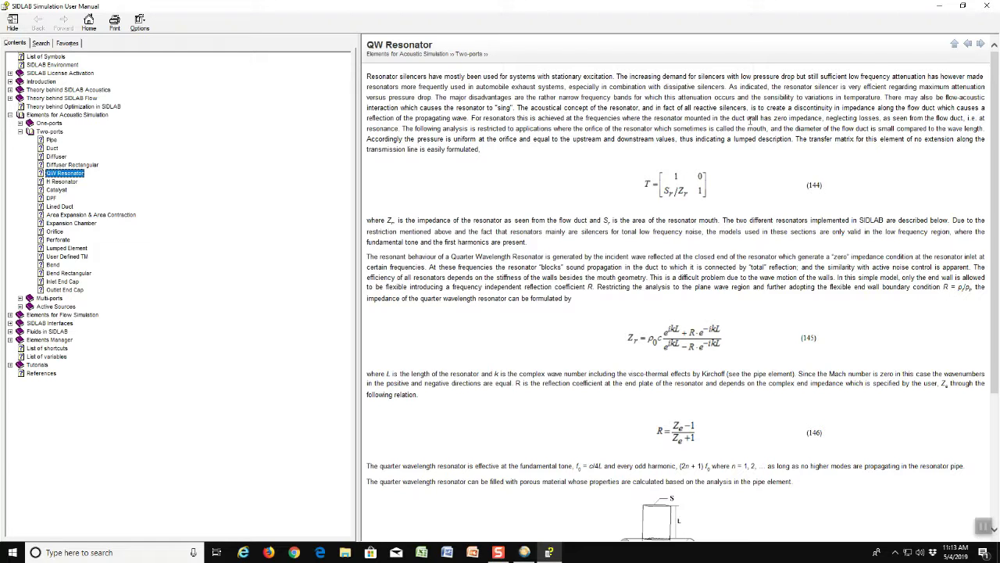
pyautogui.click(988, 7)
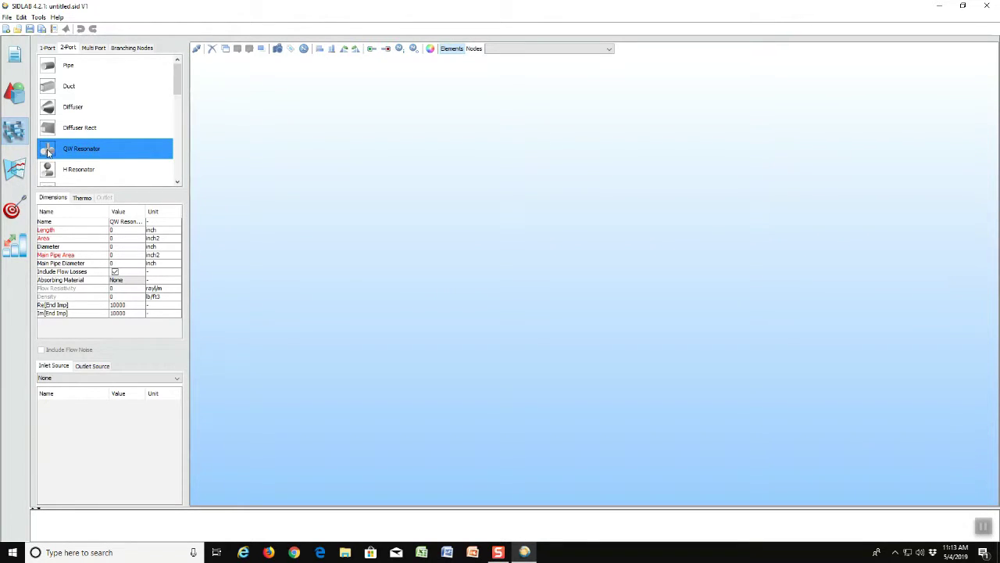
# Place a QW Resonator element on the canvas, attach inlet and outlet nodes, and select it
pyautogui.moveTo(47, 154); pyautogui.dragTo(418, 217)
pyautogui.click(372, 50)
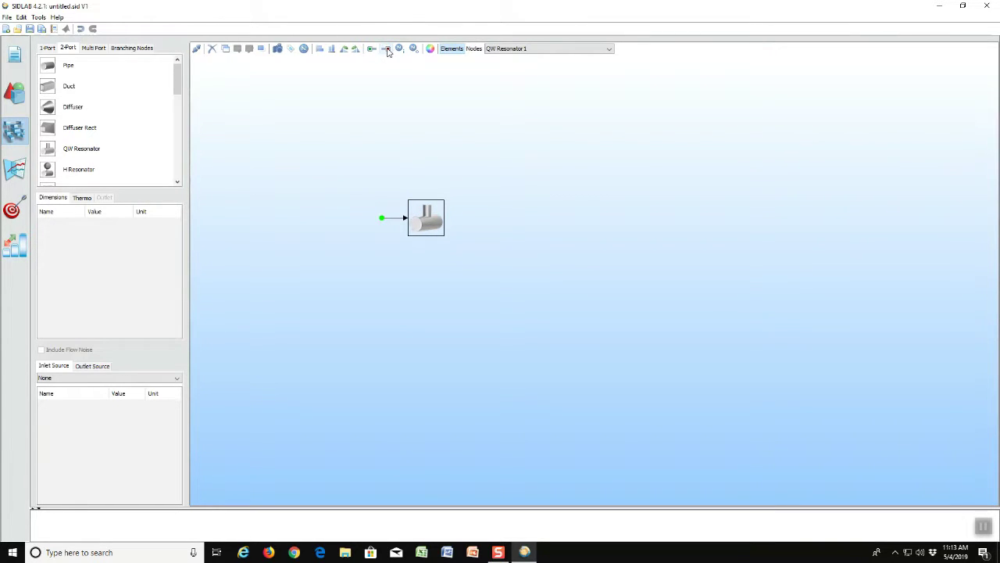
pyautogui.click(387, 50)
pyautogui.click(446, 220)
pyautogui.click(422, 221)
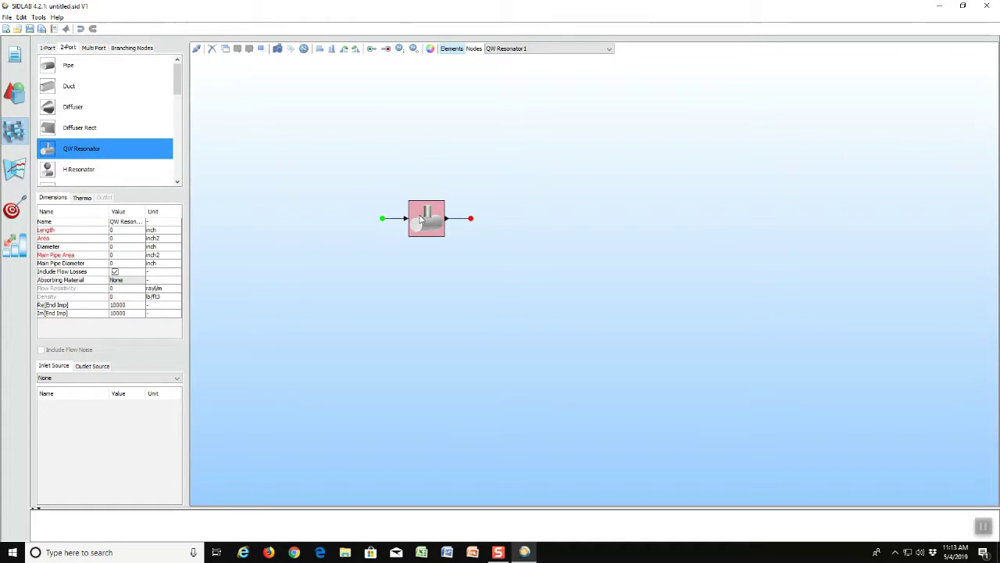
# Set the resonator Length to 15 inch, Diameter to 1 inch and Main Pipe Diameter to 2 inch
pyautogui.doubleClick(133, 230)
pyautogui.write('15')
pyautogui.click(126, 237)
pyautogui.click(129, 247)
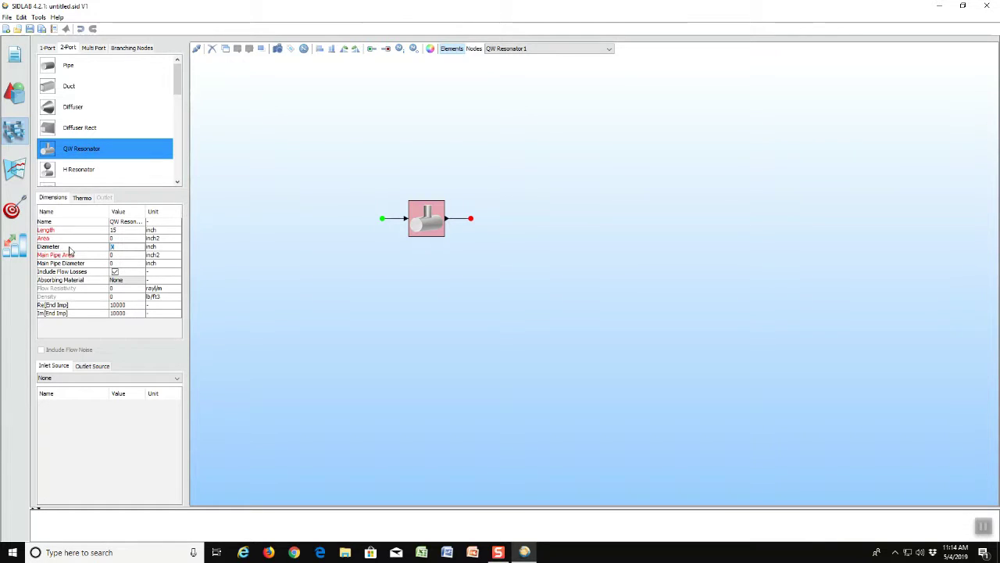
pyautogui.write('1')
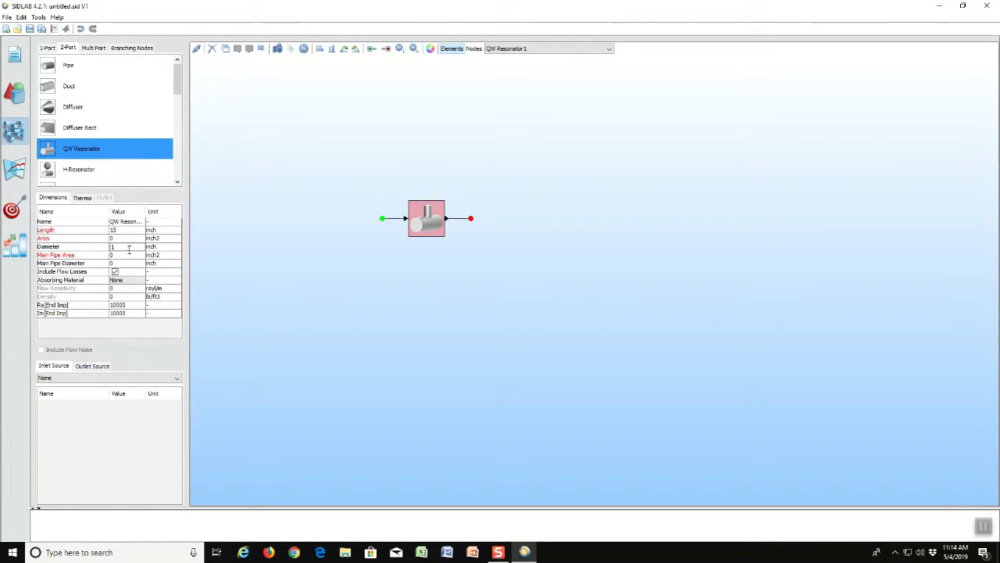
pyautogui.press('Return')
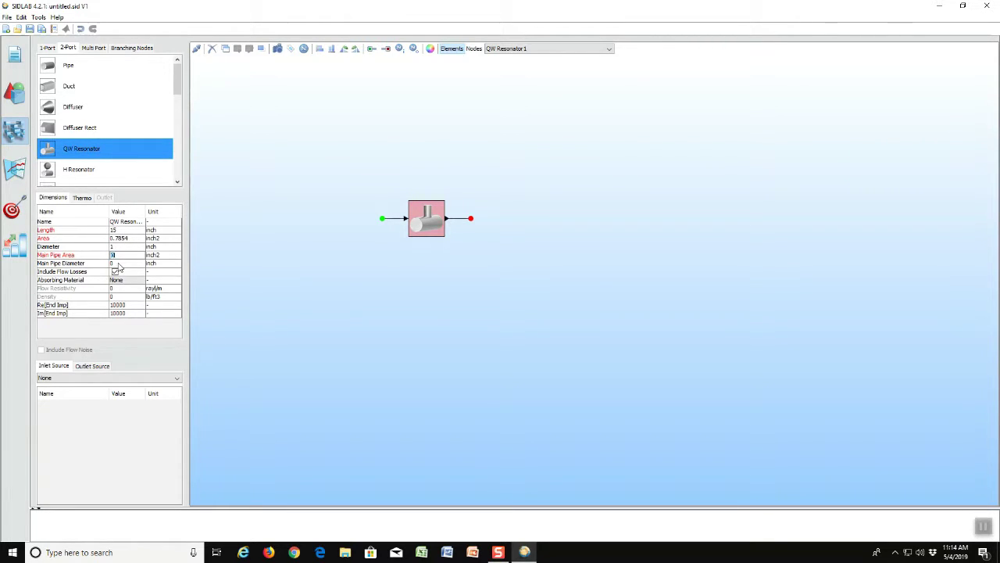
pyautogui.click(118, 264)
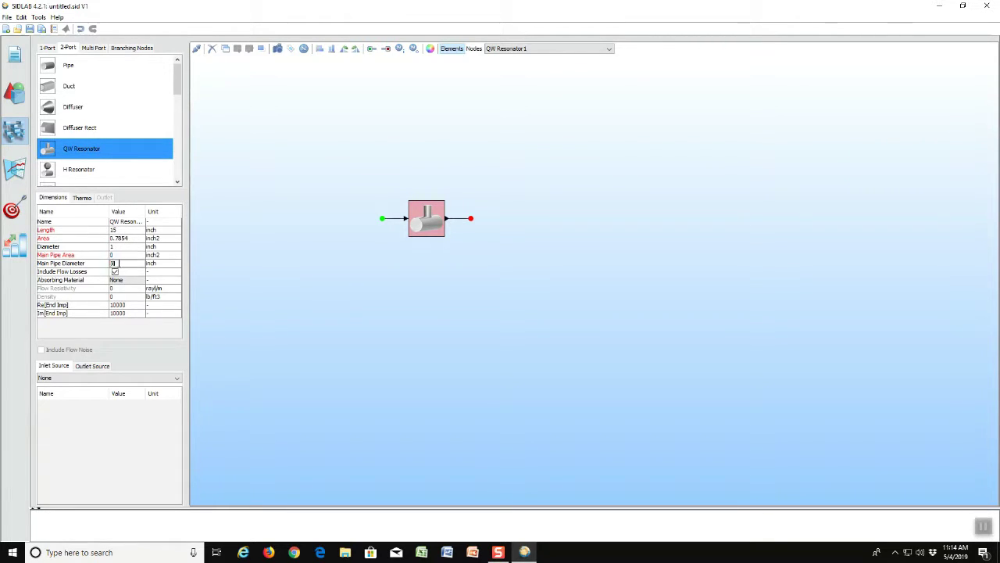
pyautogui.click(136, 274)
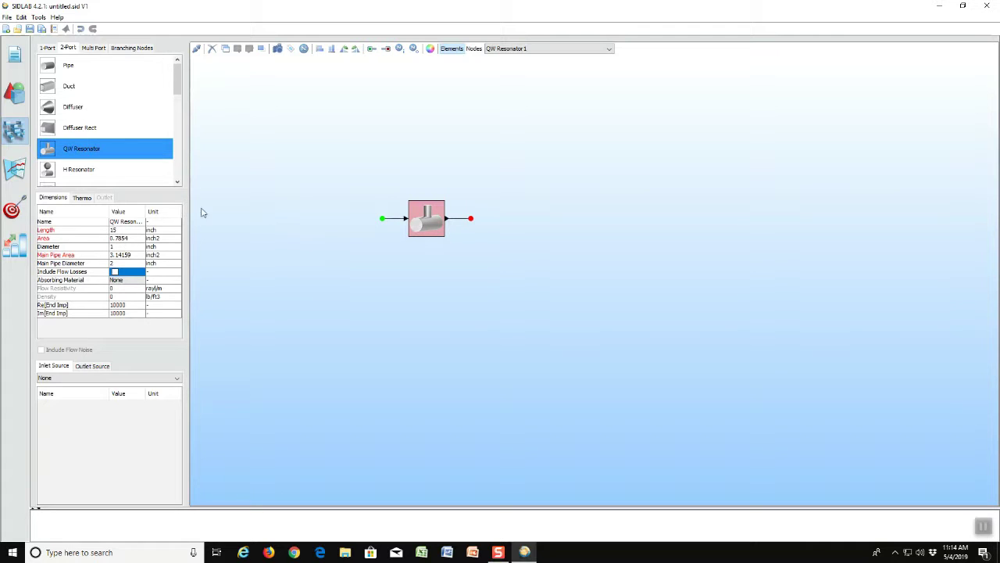
# Plot transmission loss over 0–1000 Hz and change the frequency range end to 10000
pyautogui.click(14, 169)
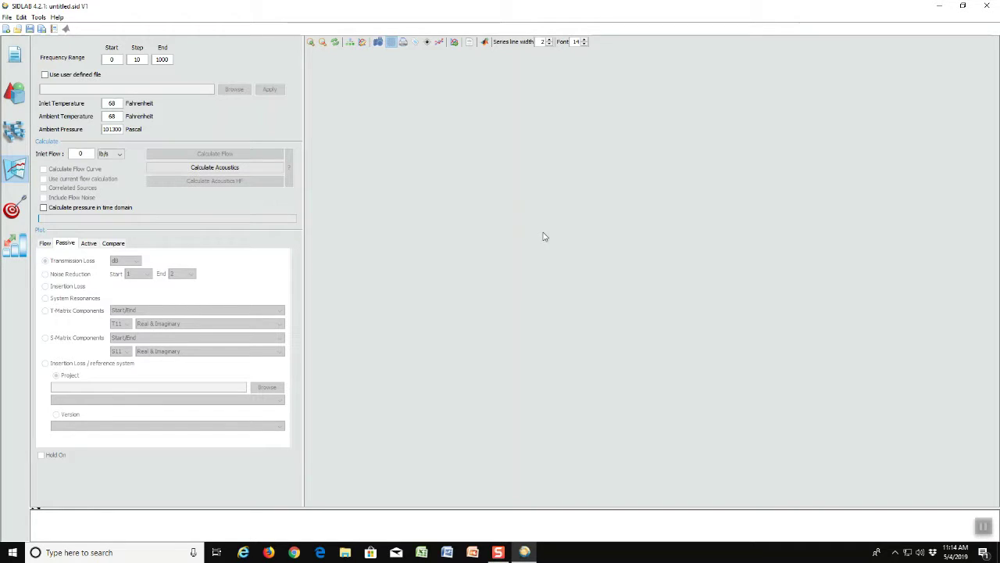
pyautogui.click(210, 169)
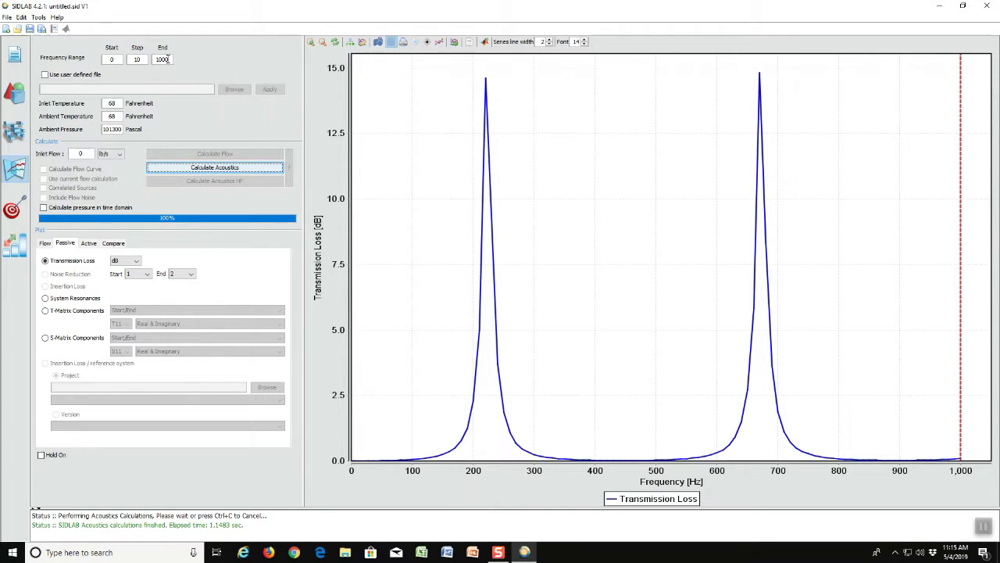
pyautogui.click(168, 60)
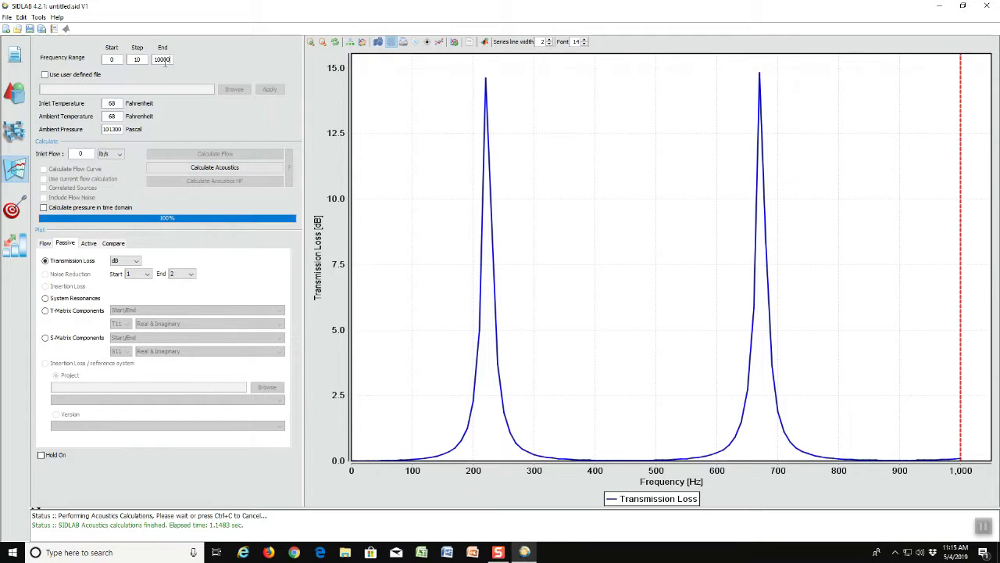
# Recalculate transmission loss up to 10000 Hz, showing peaks declining from about 15 to 7.5 dB
pyautogui.click(229, 167)
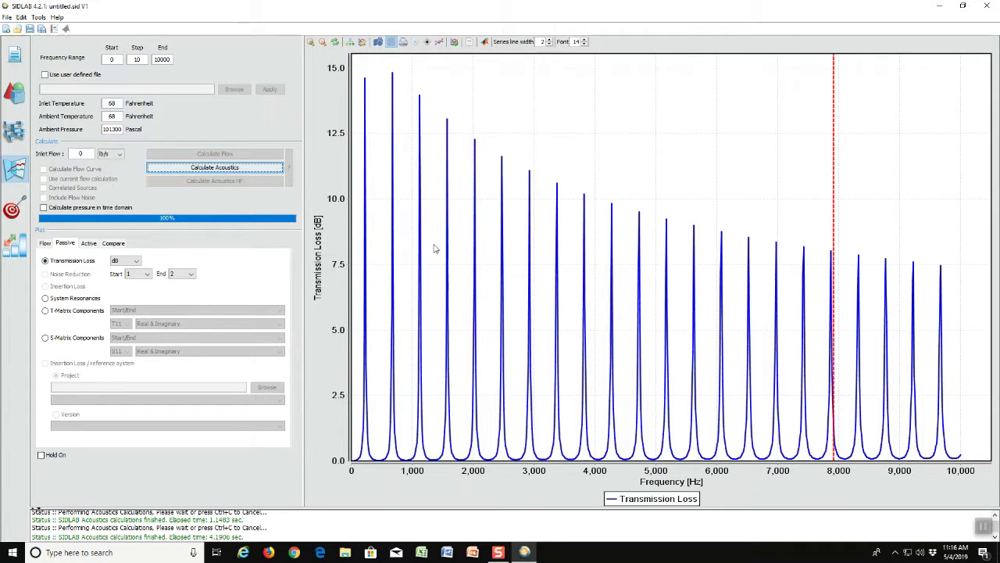
# Set the frequency range end to 2000 Hz and recalculate the transmission loss
pyautogui.doubleClick(169, 59)
pyautogui.write('2')
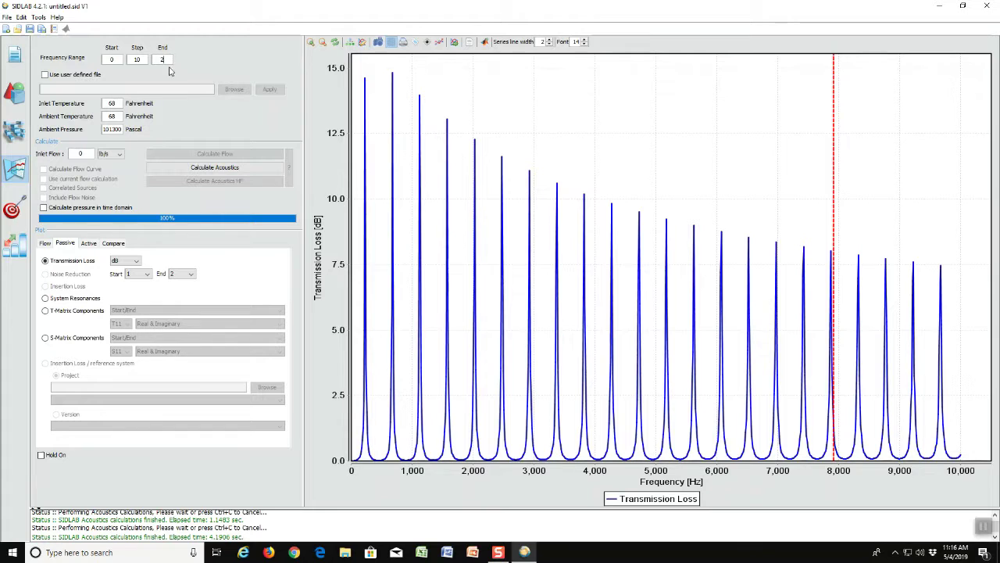
pyautogui.write('000')
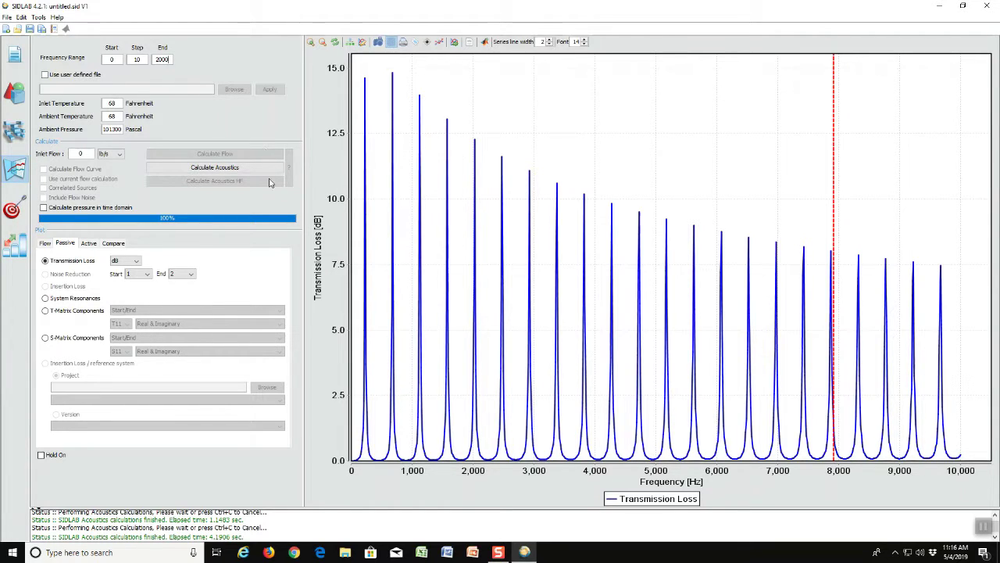
pyautogui.click(260, 170)
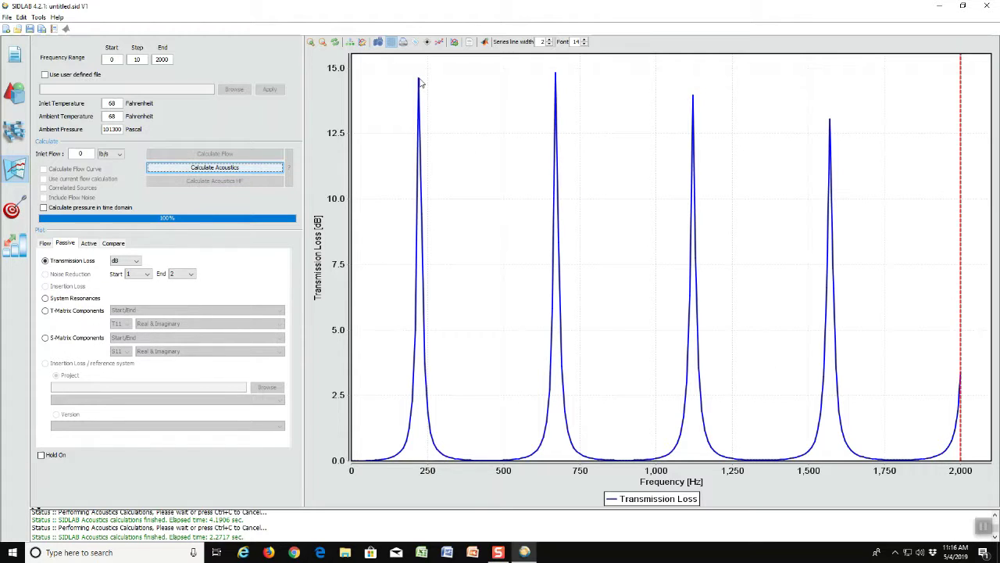
pyautogui.moveTo(420, 81)
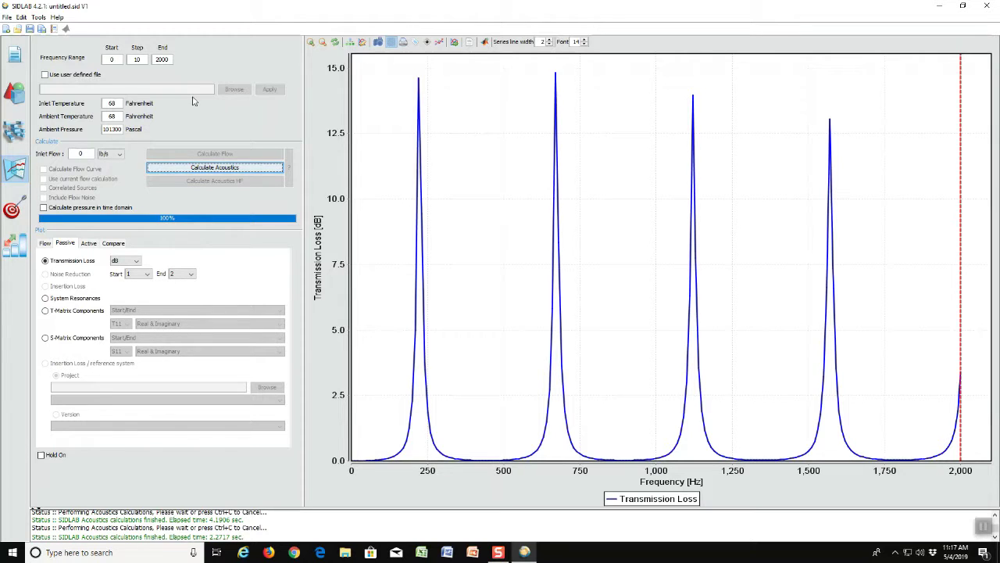
# Change the frequency step from 10 to 2 and recalculate the transmission loss
pyautogui.doubleClick(138, 59)
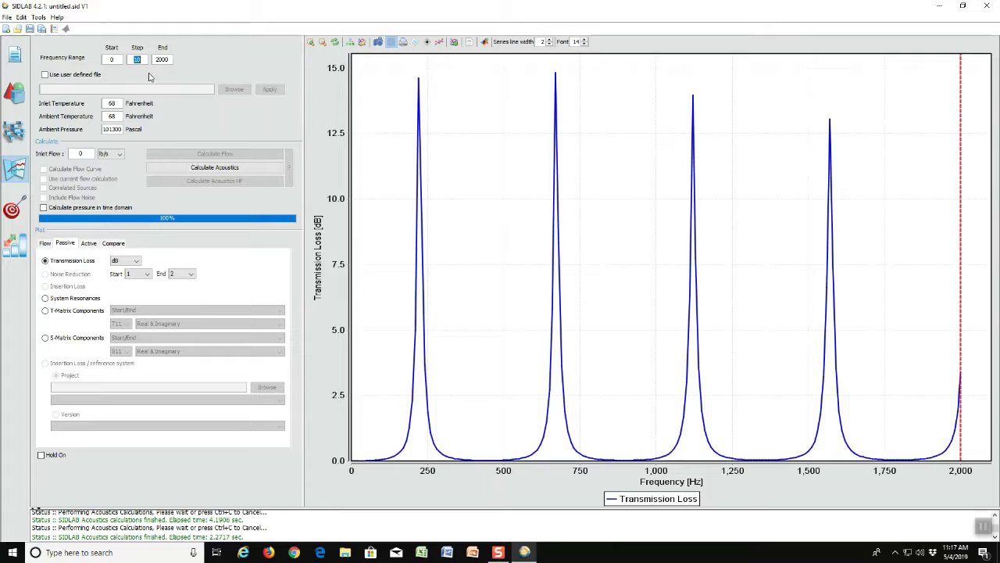
pyautogui.write('2')
pyautogui.click(209, 171)
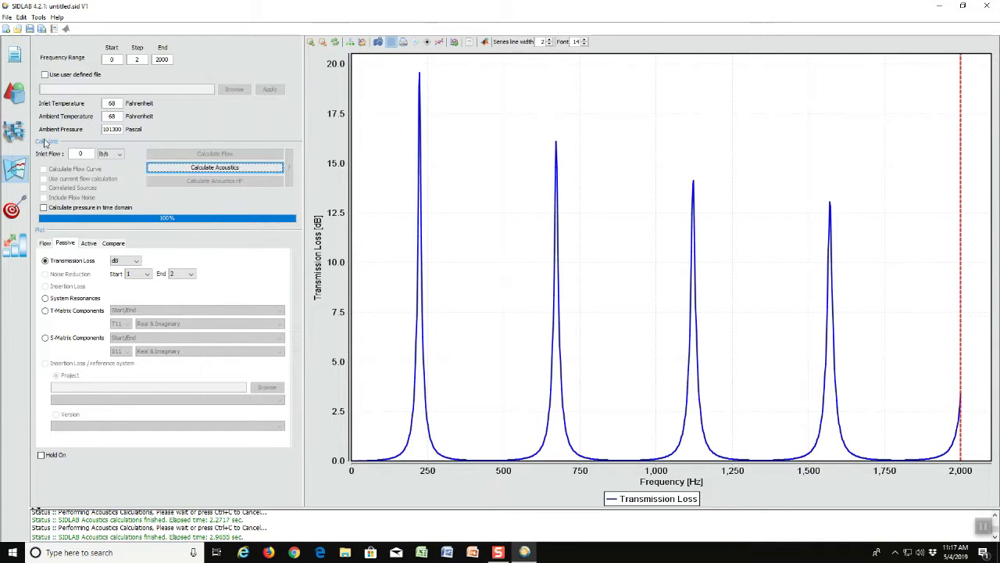
# Give QW Resonator1 Glasswool absorbing material with a flow resistivity of 200
pyautogui.click(15, 131)
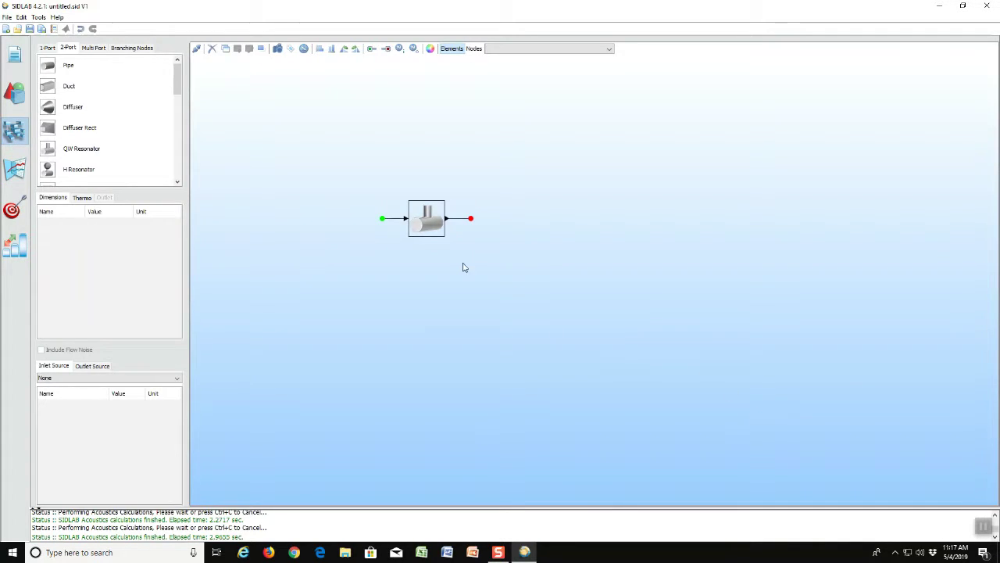
pyautogui.click(427, 219)
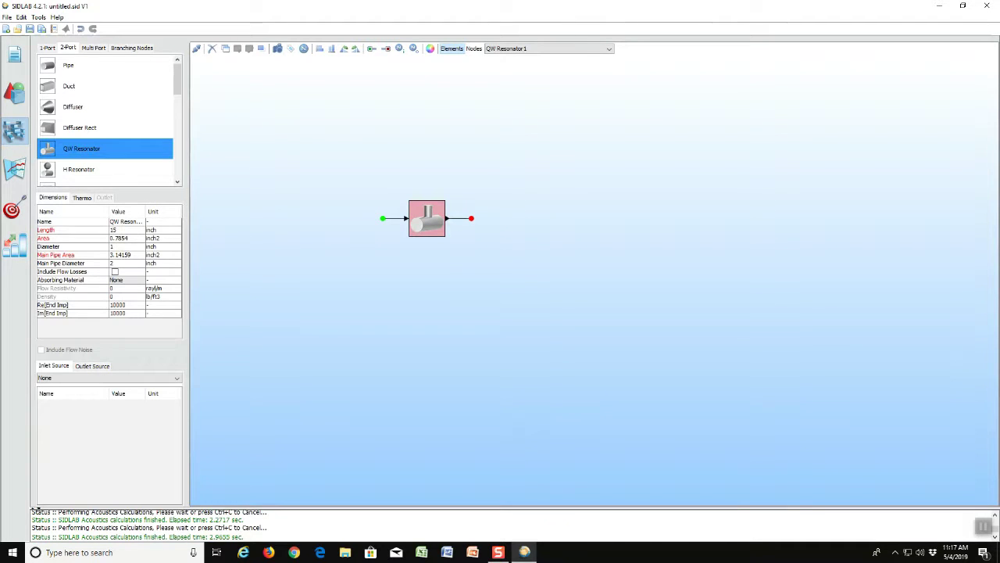
pyautogui.click(133, 282)
pyautogui.click(142, 283)
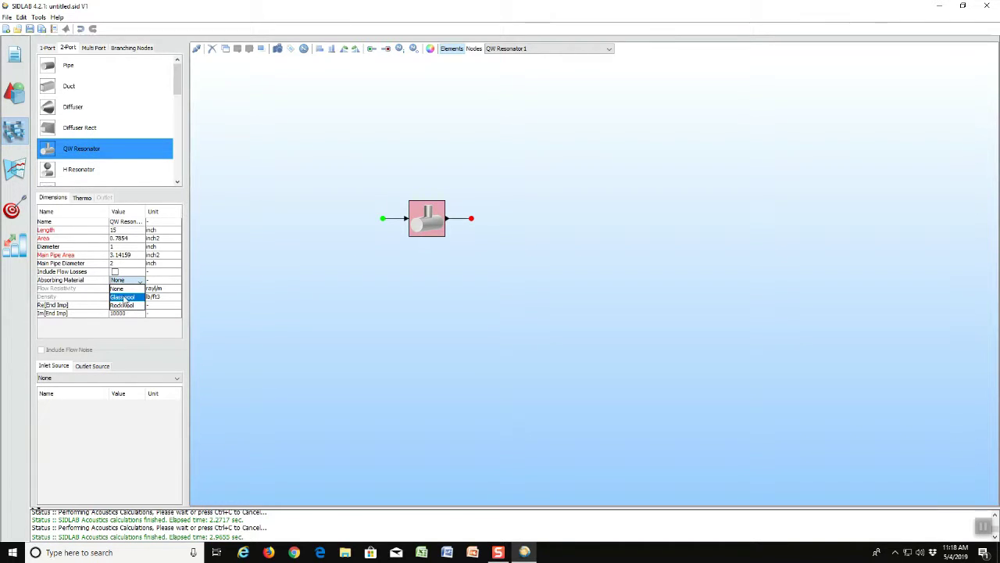
pyautogui.click(125, 298)
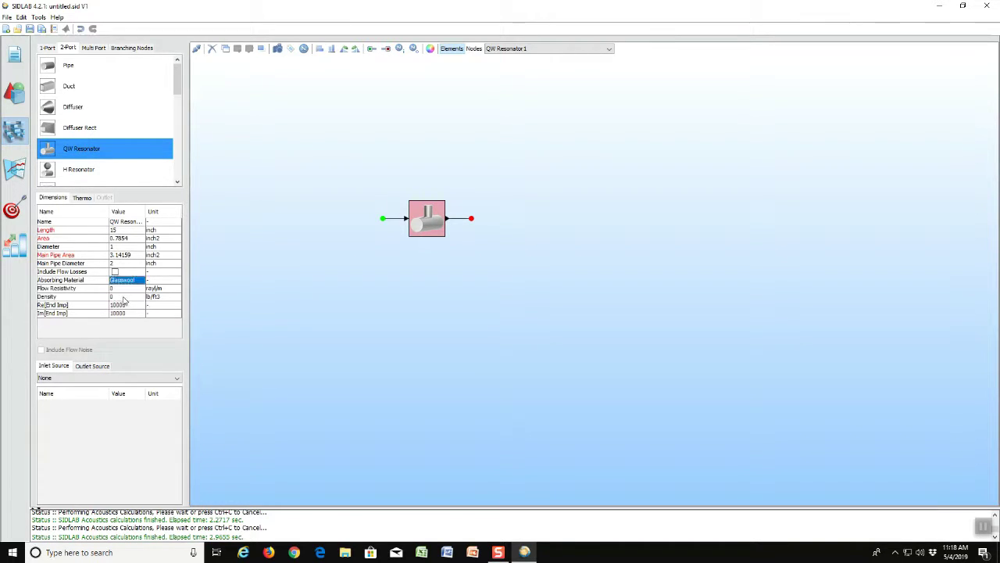
pyautogui.click(124, 288)
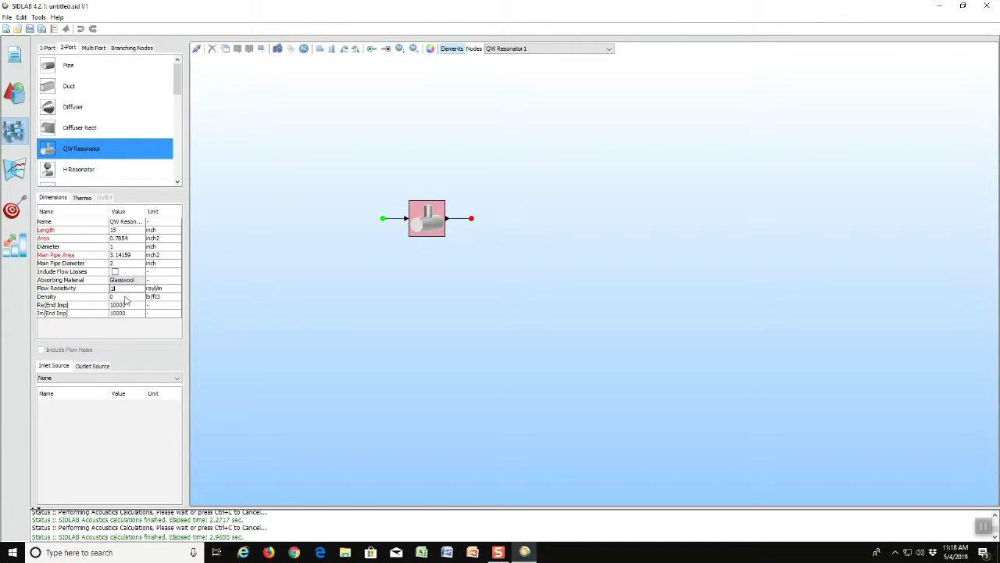
pyautogui.write('2000')
pyautogui.click(131, 296)
# With Hold On enabled, overlay the Glasswool resonator's transmission-loss curve on the original
pyautogui.click(15, 172)
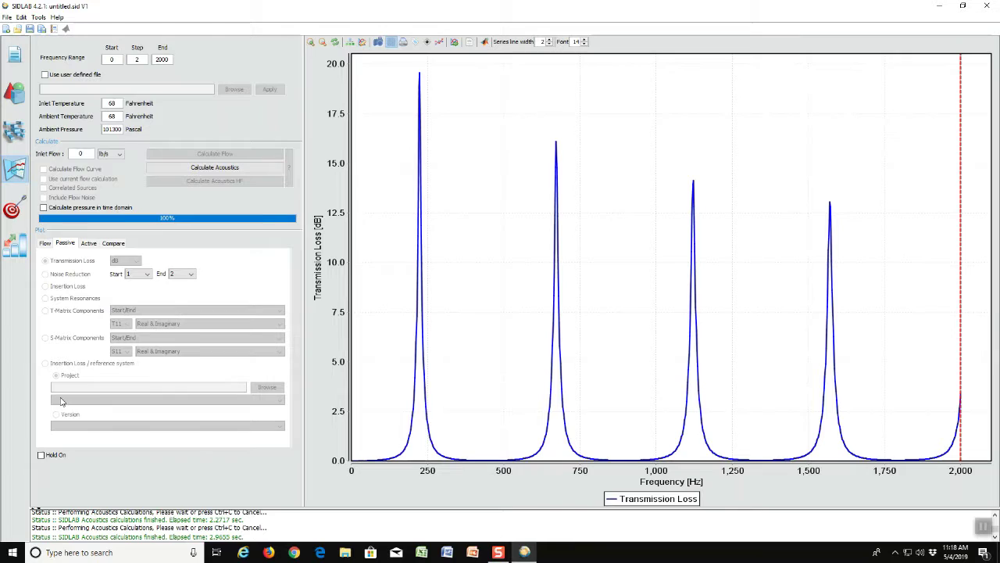
pyautogui.click(41, 455)
pyautogui.click(204, 165)
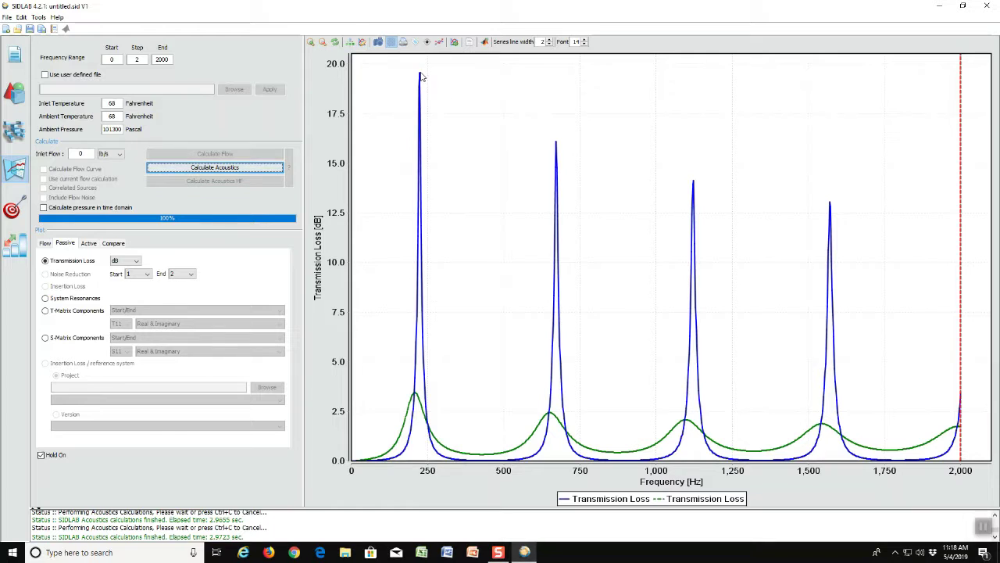
pyautogui.moveTo(421, 77)
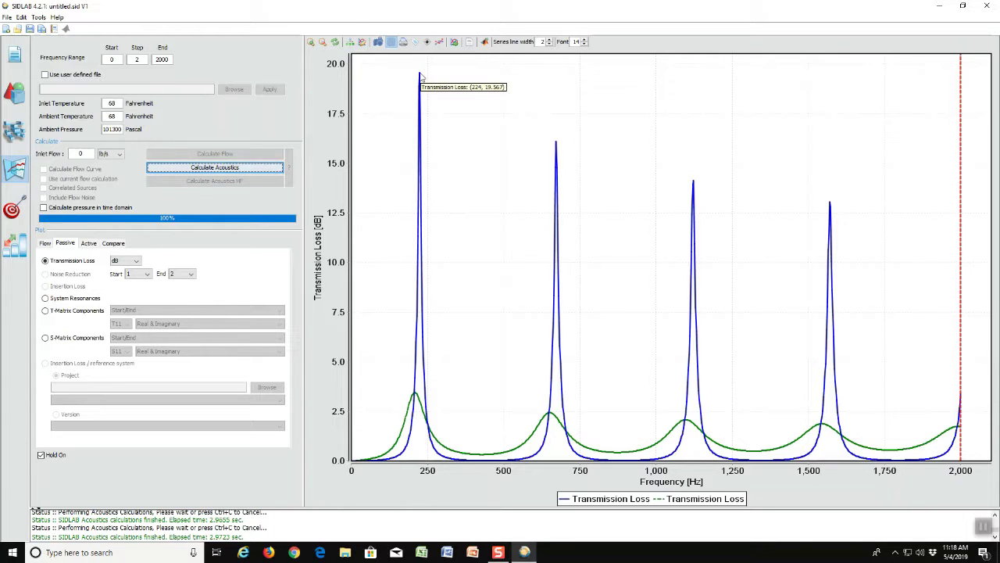